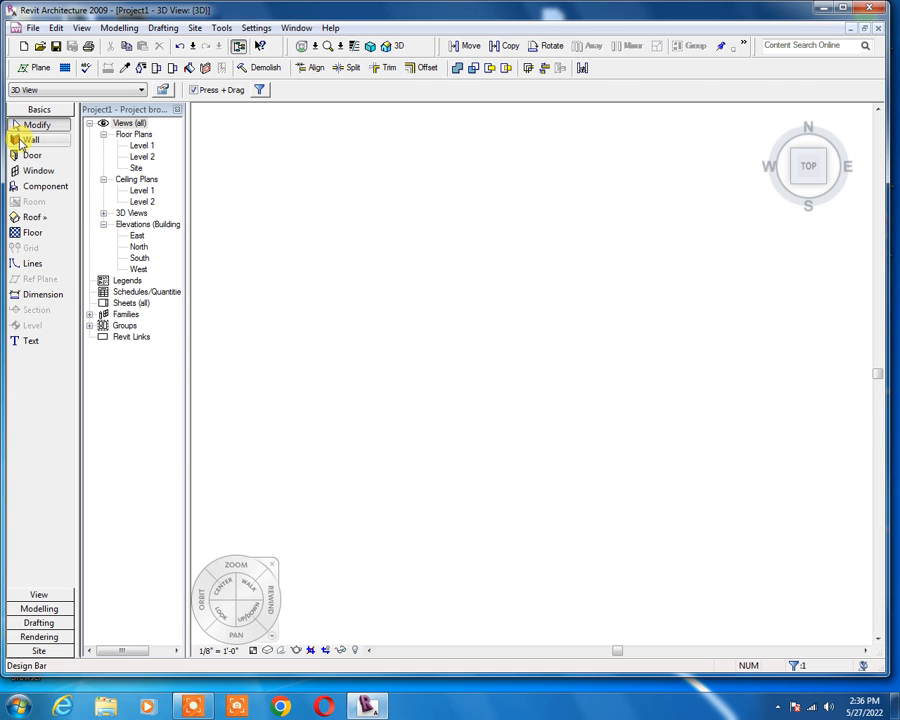
Start the Wall tool with the Basic Wall : Generic - 8" type and set its unconnected height to 10'.
{"action": "left_click", "coordinate": [24, 140]}
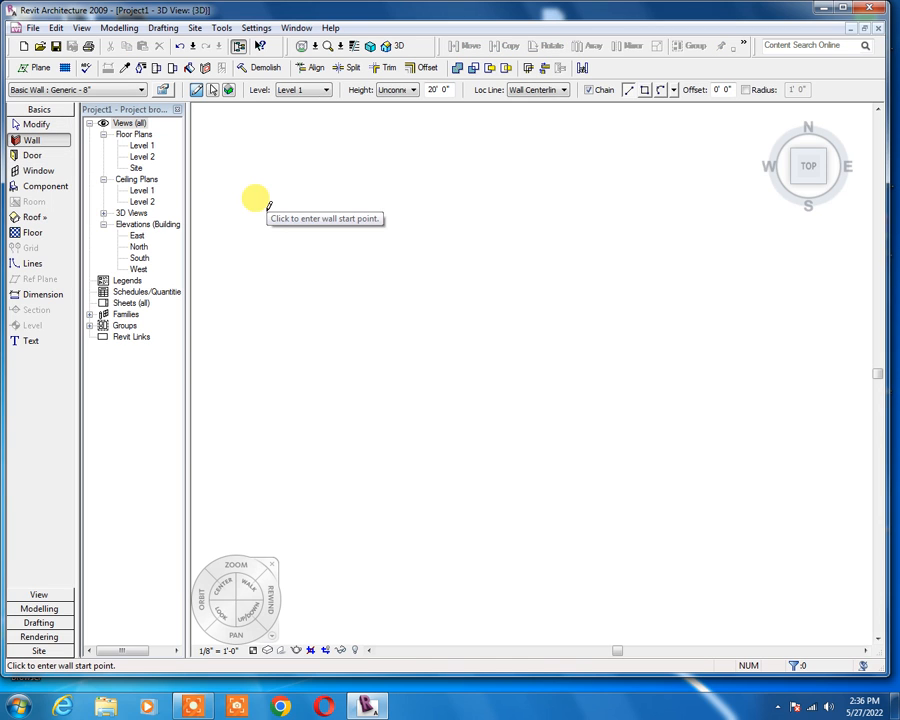
{"action": "left_click", "coordinate": [413, 90]}
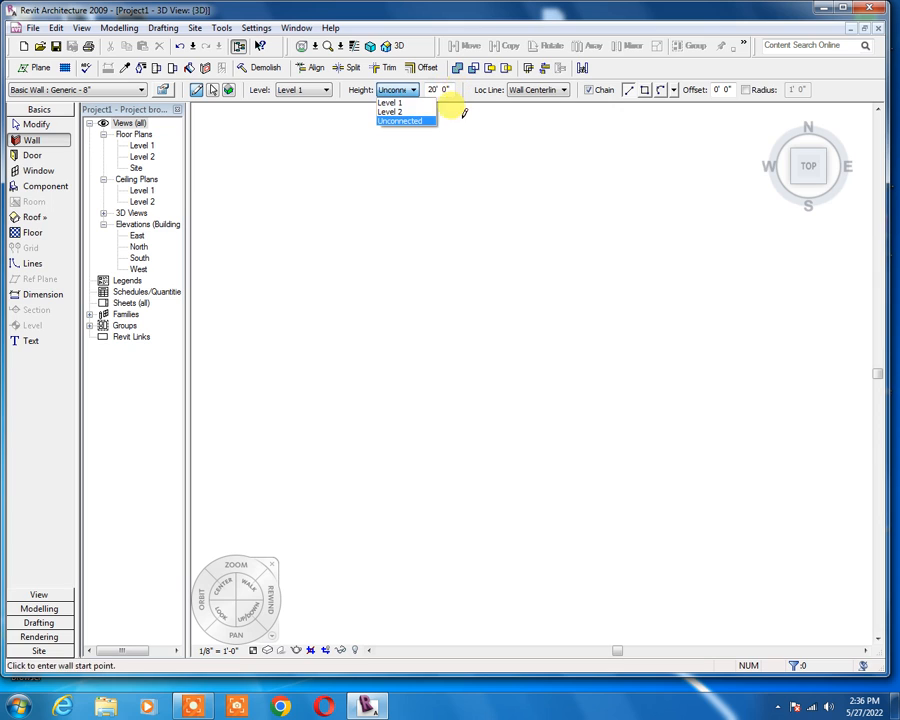
{"action": "left_click", "coordinate": [448, 90]}
{"action": "double_click", "coordinate": [446, 90]}
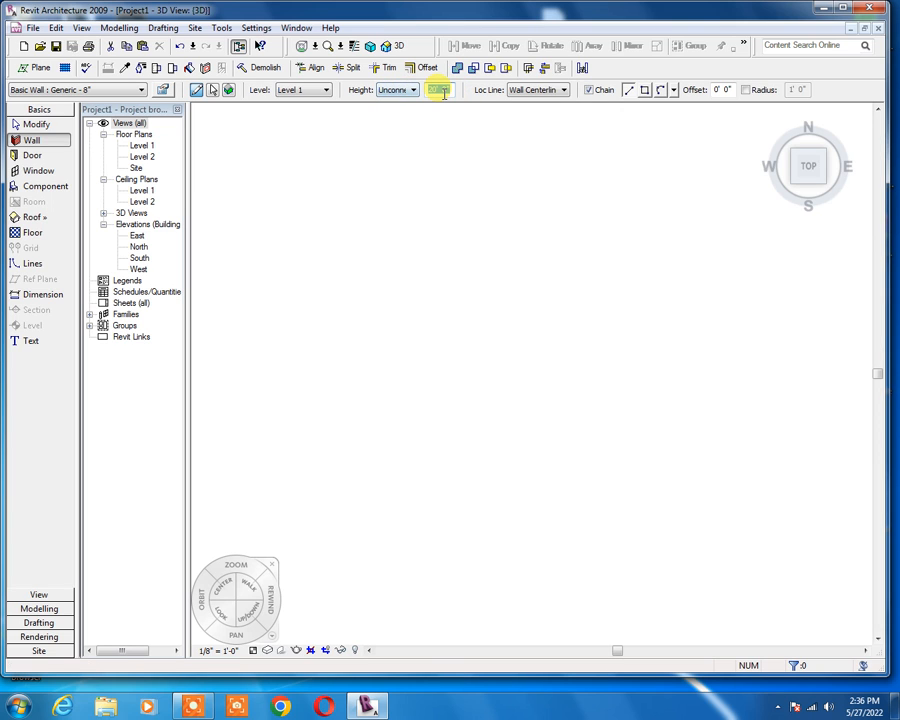
{"action": "type", "text": "10"}
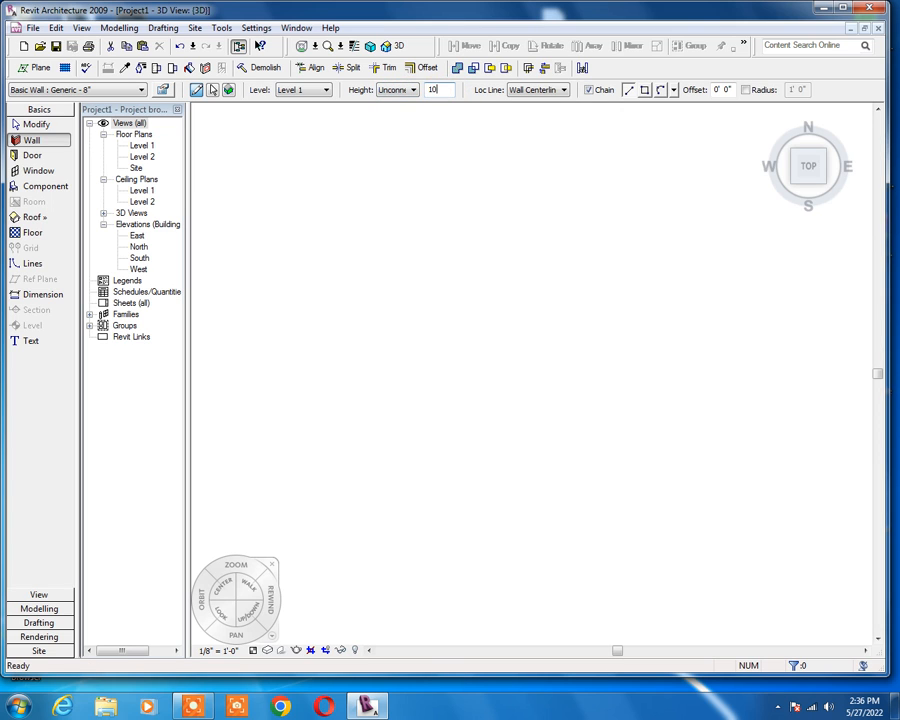
Draw a horizontal 15' wall running east as the north side of the room.
{"action": "left_click", "coordinate": [385, 146]}
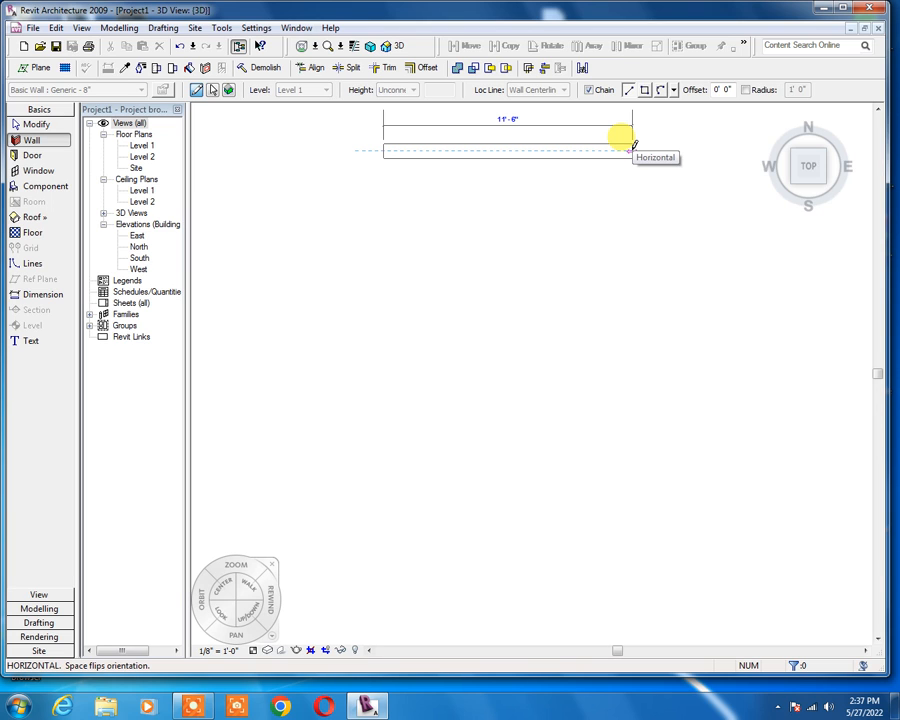
{"action": "type", "text": "1"}
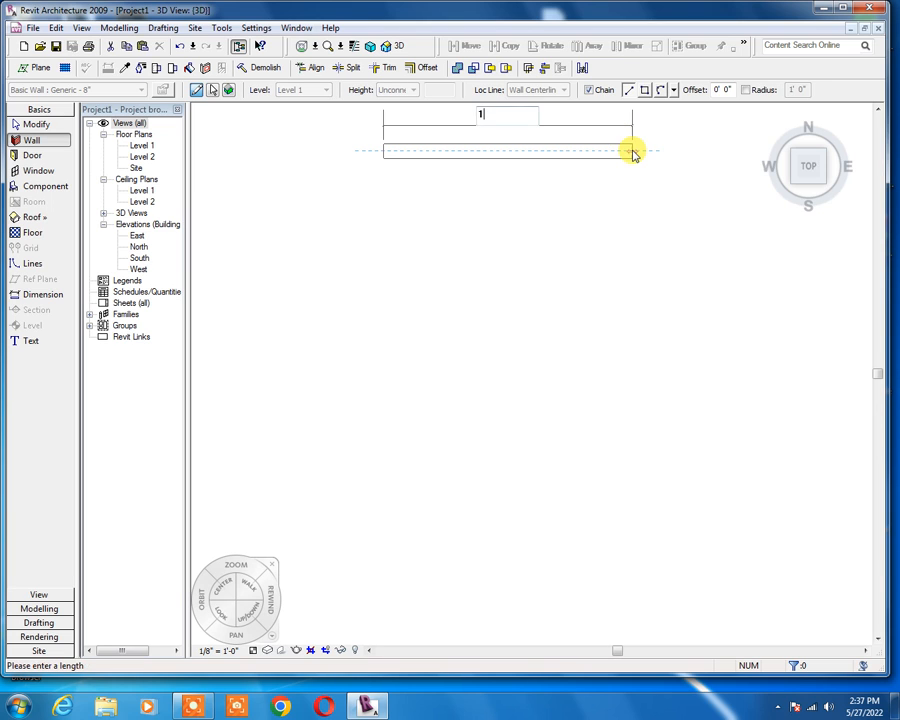
{"action": "type", "text": "5'"}
{"action": "key", "text": "Return"}
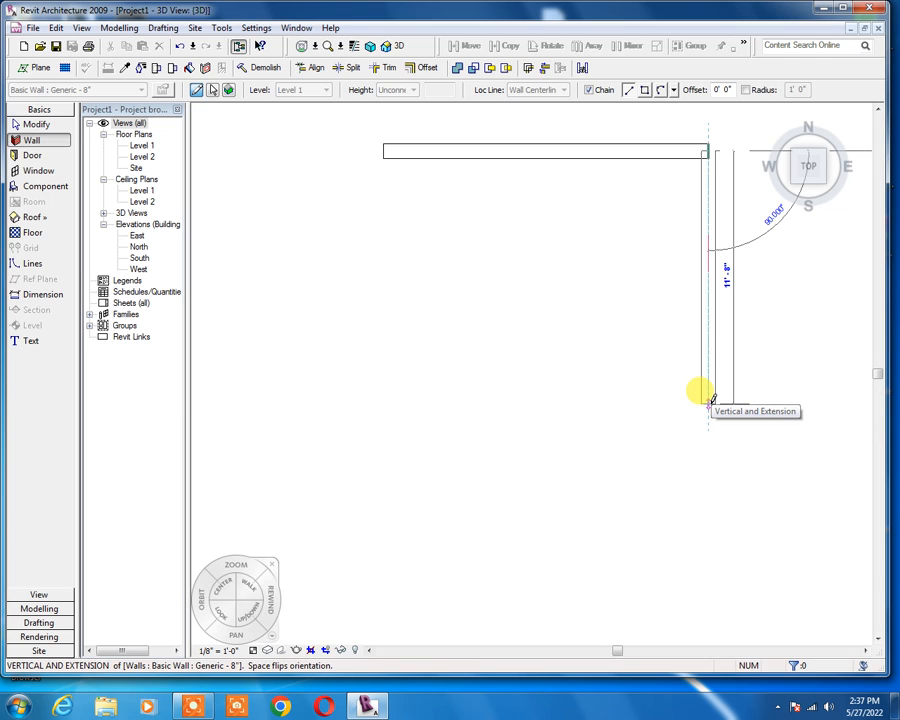
Continue the chain with a perpendicular 10' wall running south from the first wall's east end.
{"action": "type", "text": "10"}
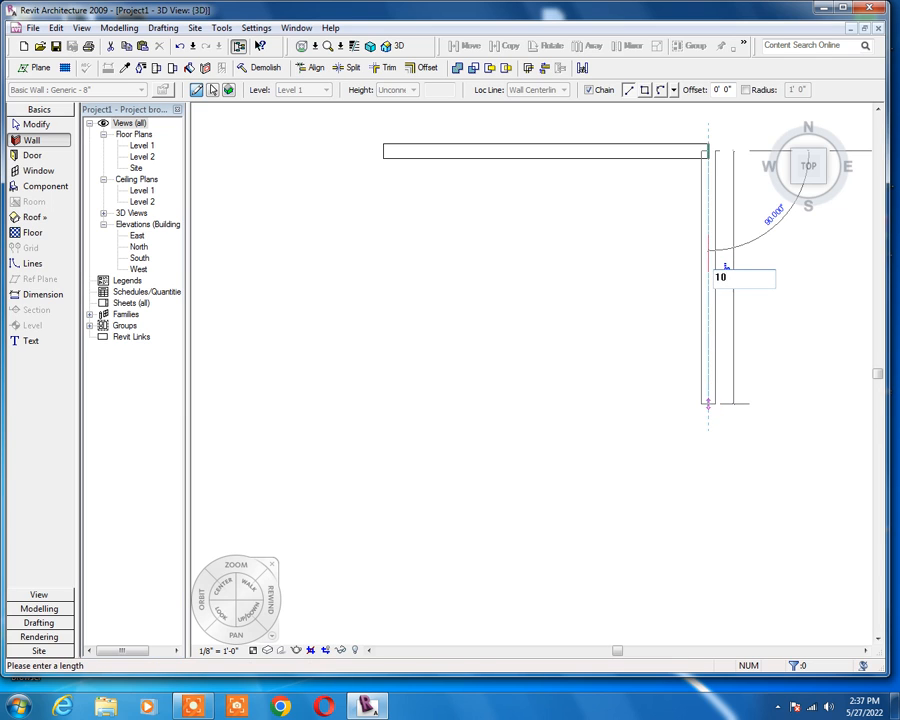
{"action": "type", "text": "'"}
{"action": "key", "text": "Return"}
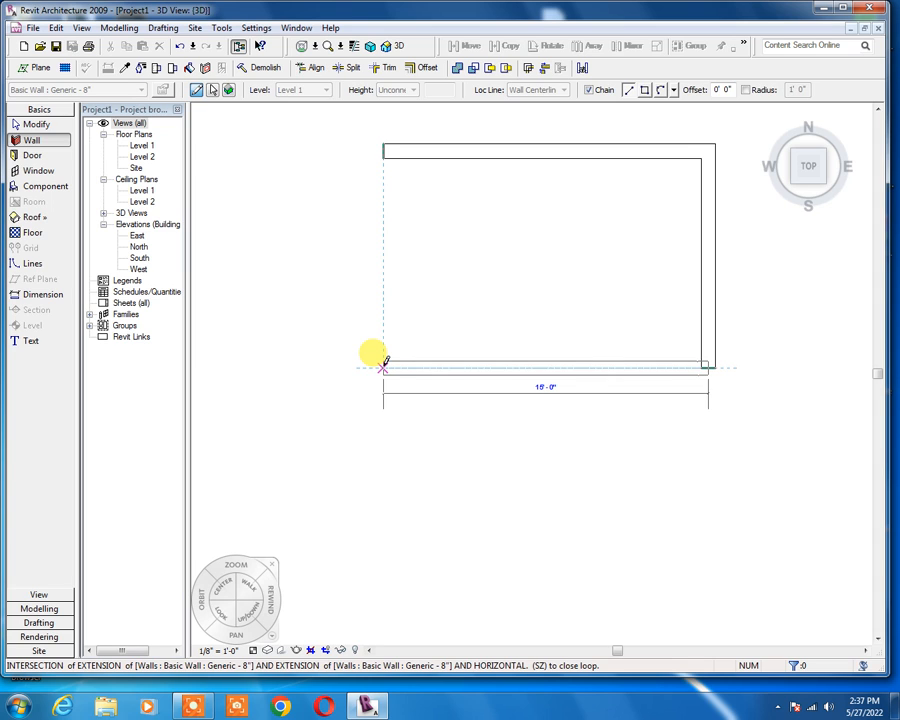
Draw a 15' wall running west, parallel to the first one, and end the wall chain with the west side open.
{"action": "type", "text": "15'"}
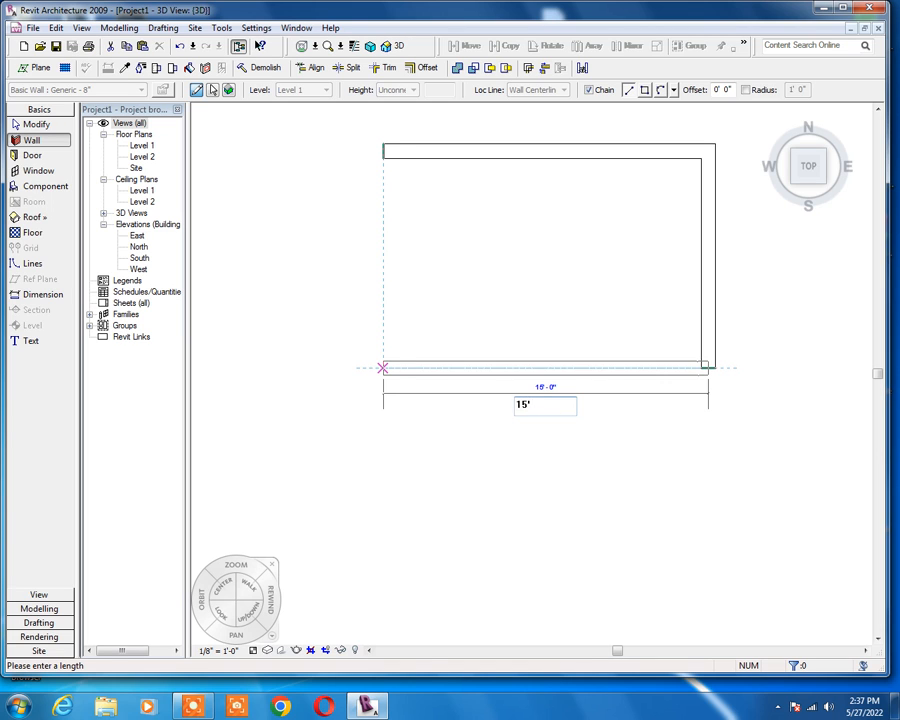
{"action": "key", "text": "Return"}
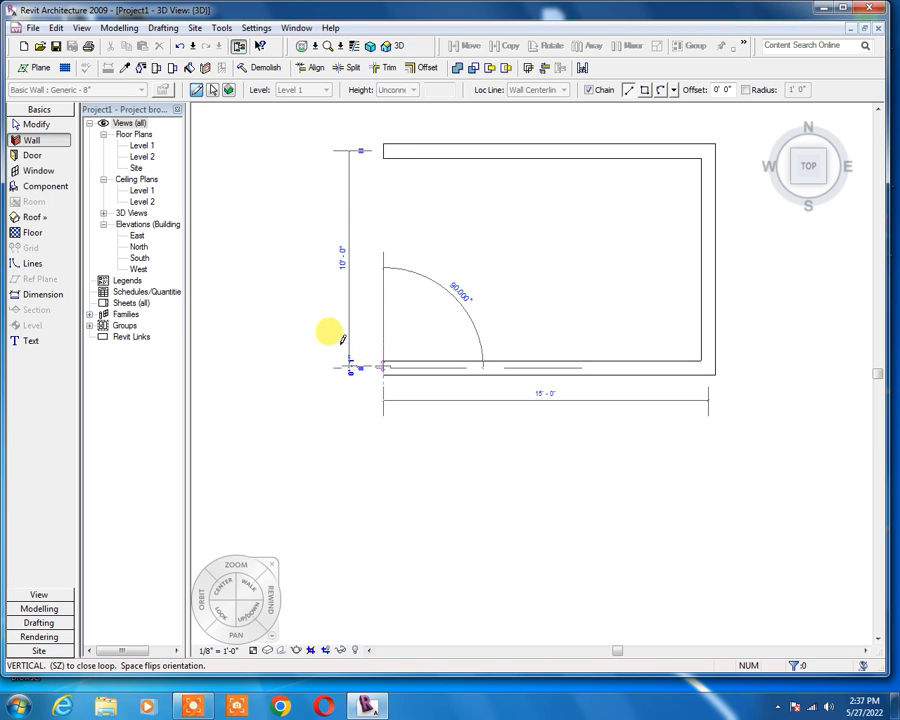
{"action": "right_click", "coordinate": [346, 310]}
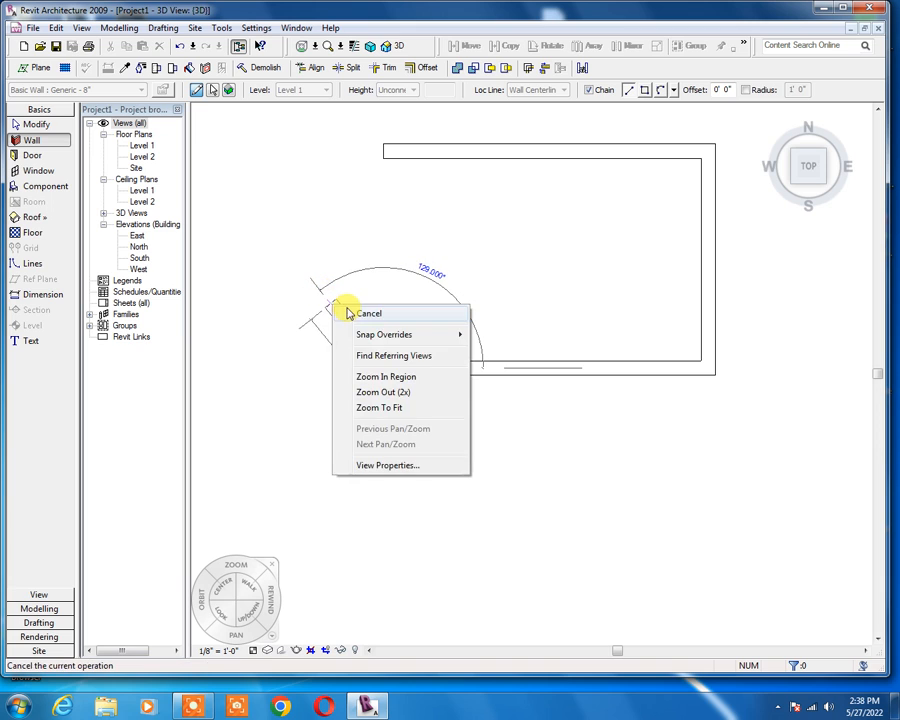
{"action": "left_click", "coordinate": [370, 314]}
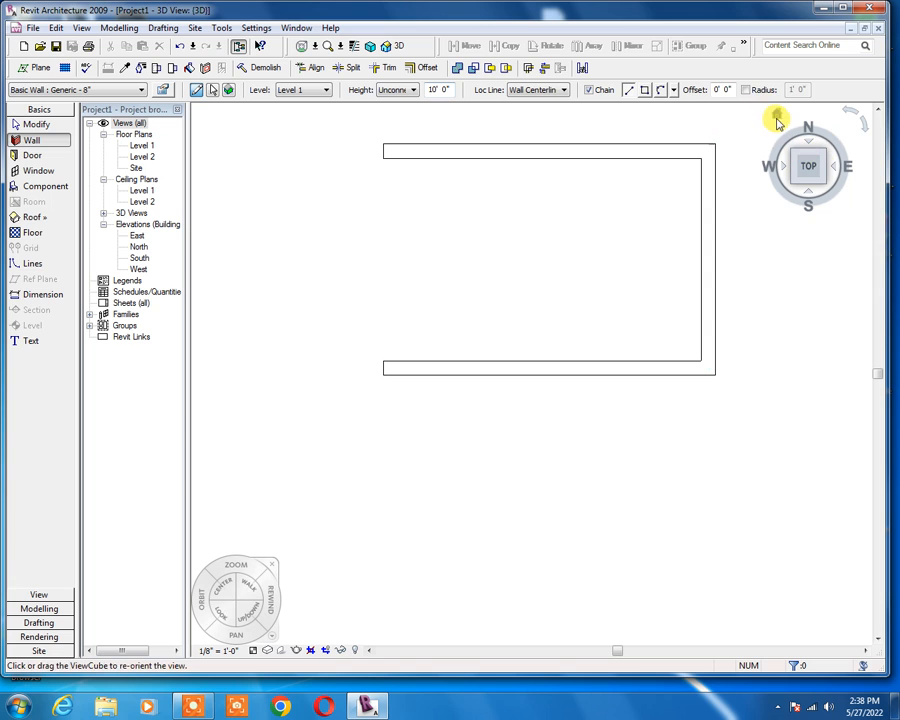
Examine the three-sided wall layout from the home isometric, top and front views.
{"action": "left_click", "coordinate": [777, 116]}
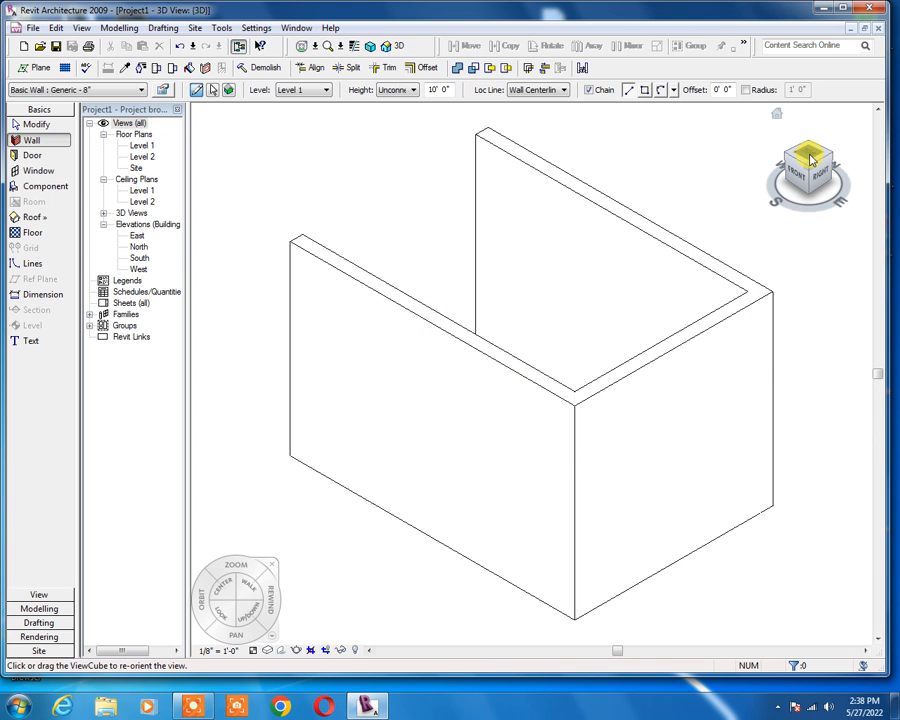
{"action": "left_click", "coordinate": [811, 160]}
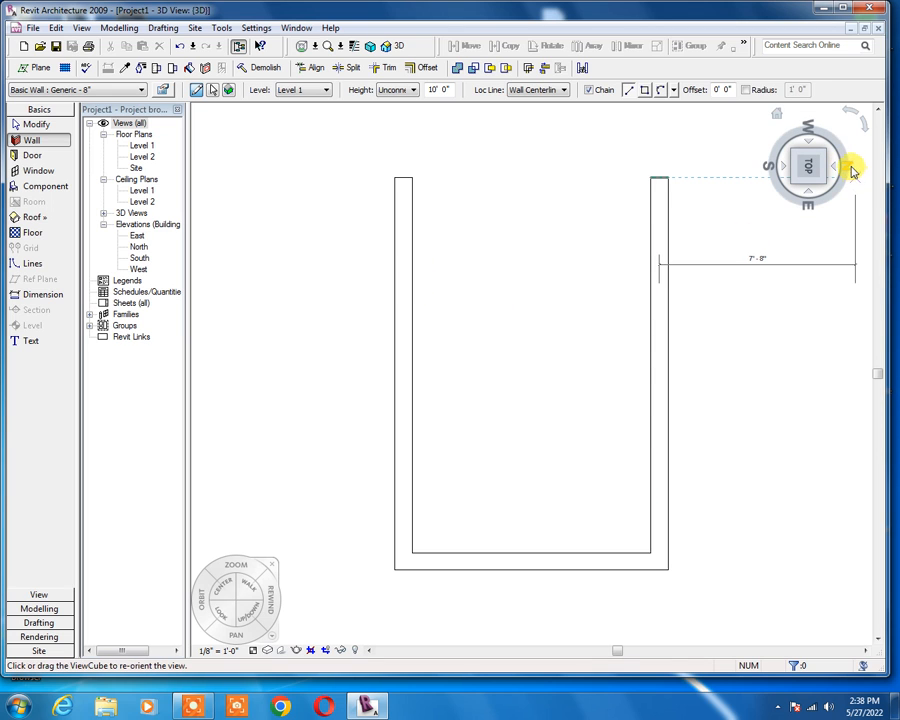
{"action": "left_click", "coordinate": [783, 121]}
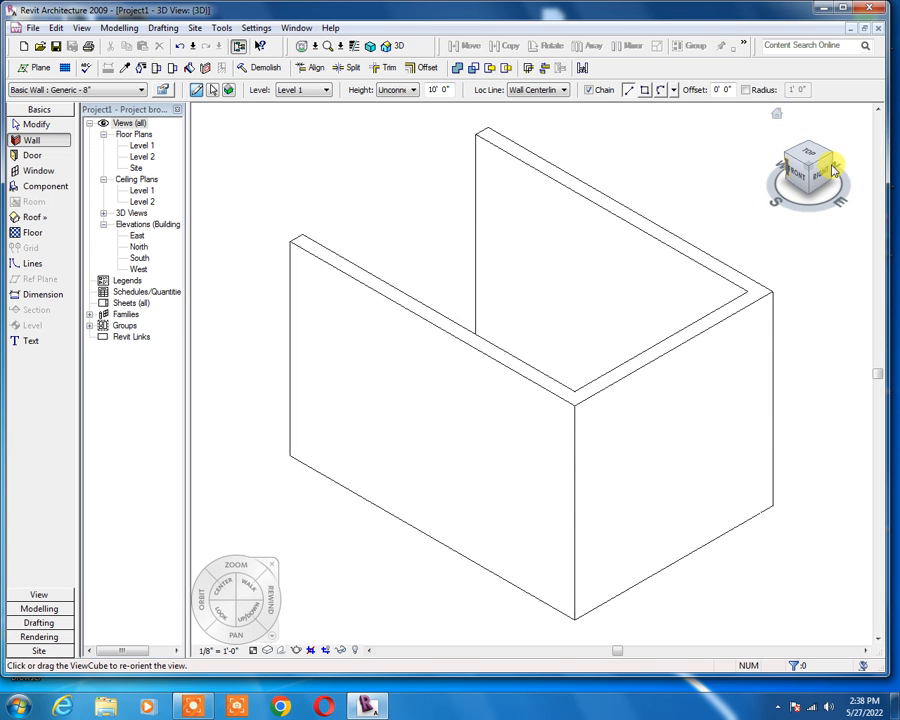
{"action": "left_click_drag", "start_coordinate": [821, 160], "coordinate": [822, 178]}
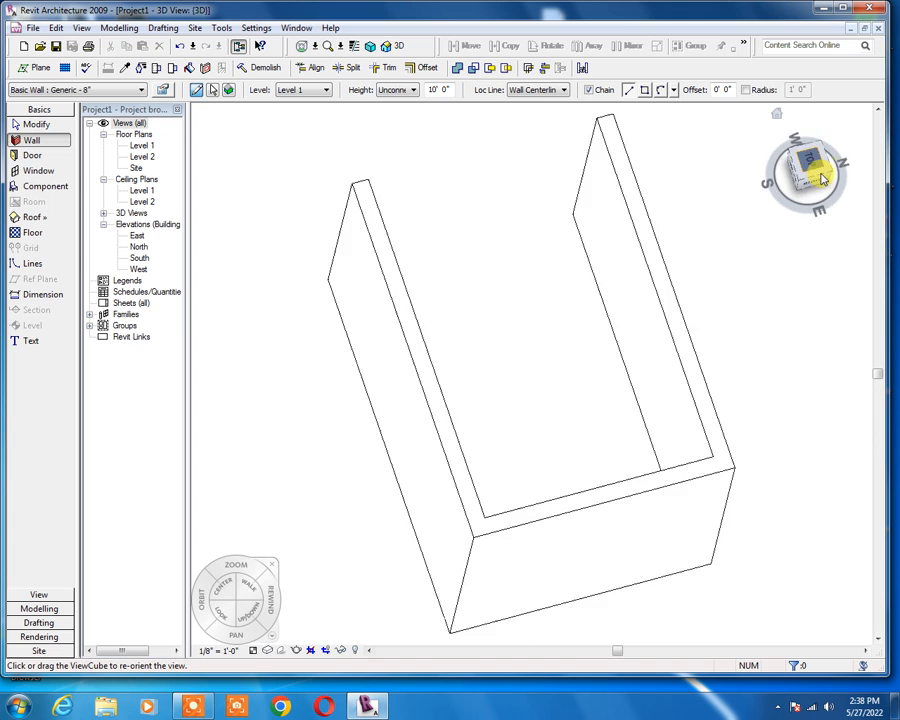
{"action": "left_click", "coordinate": [822, 178]}
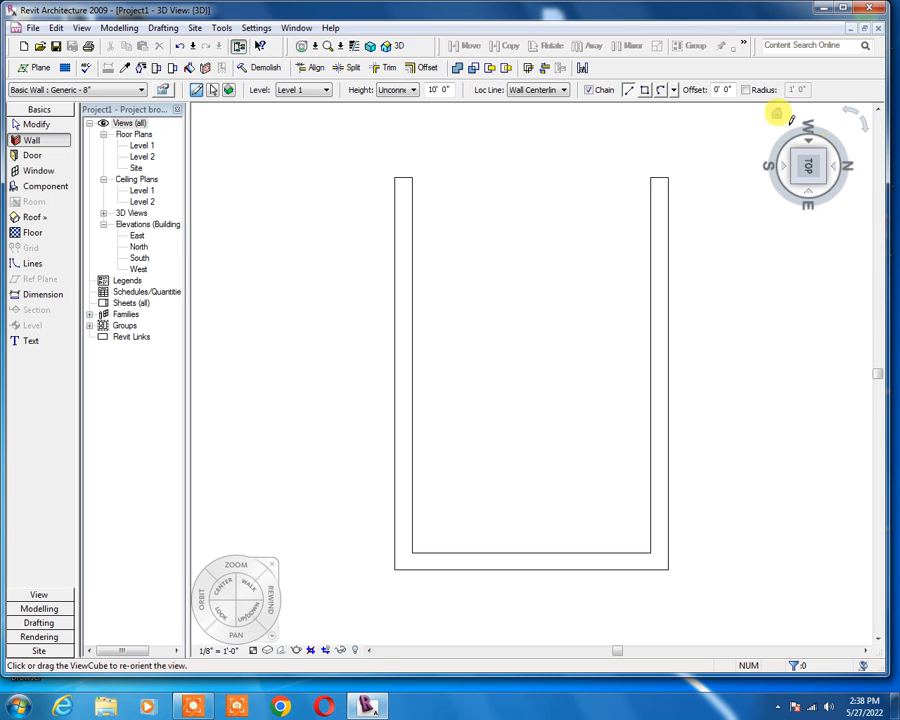
{"action": "left_click", "coordinate": [777, 115]}
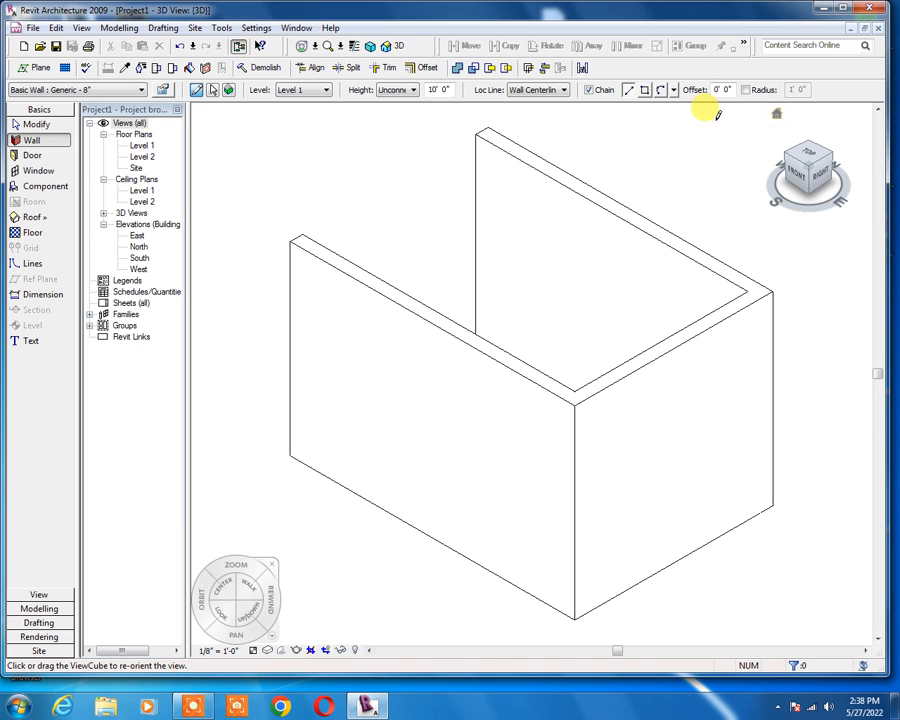
{"action": "left_click", "coordinate": [197, 708]}
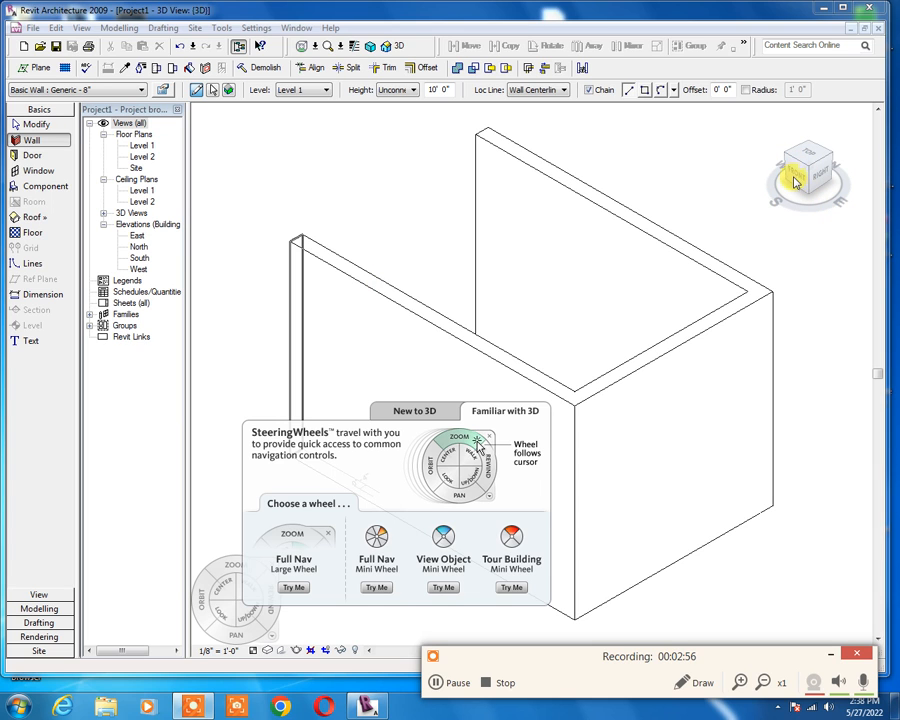
{"action": "left_click", "coordinate": [797, 192]}
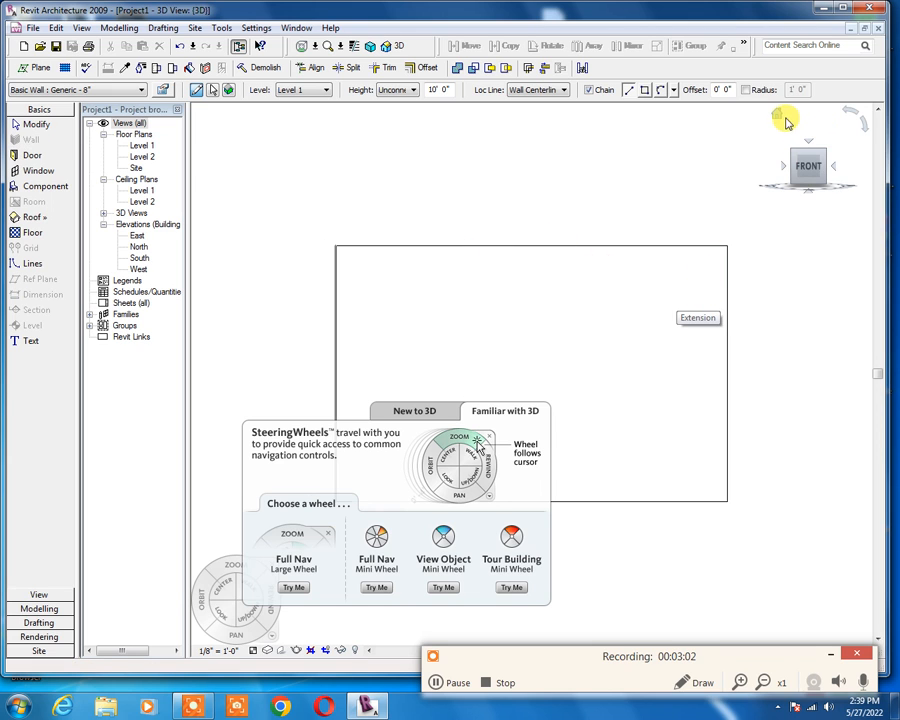
{"action": "left_click", "coordinate": [779, 117]}
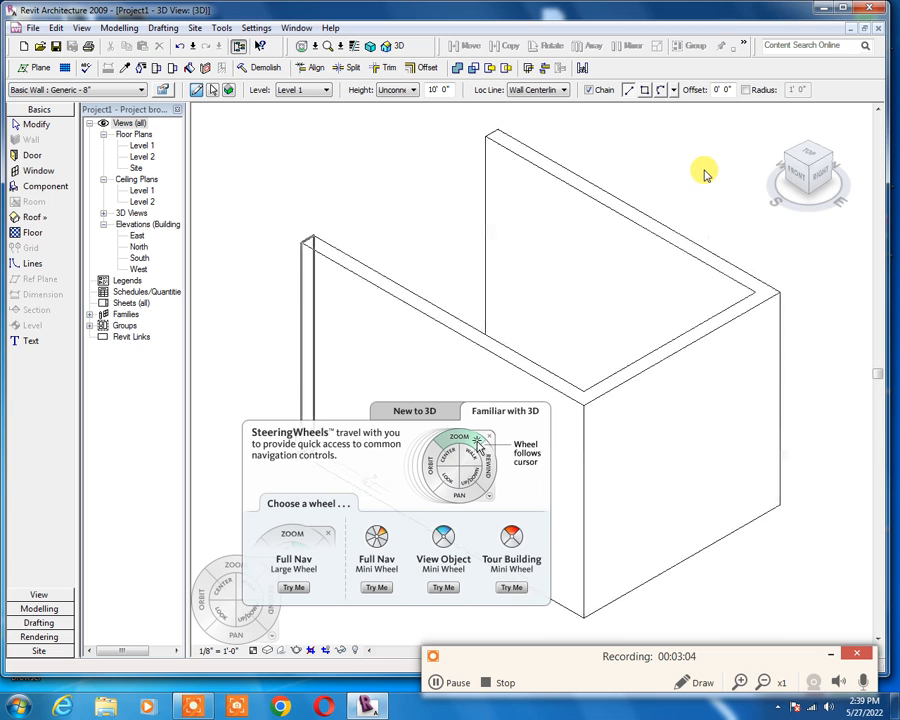
{"action": "key", "text": "w"}
{"action": "key", "text": "a"}
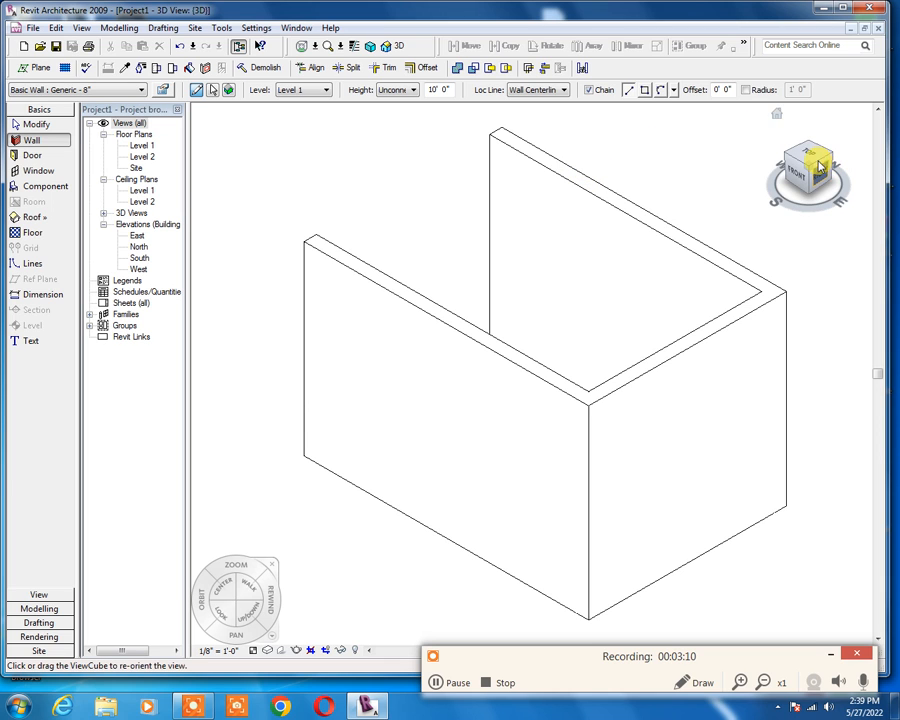
In the top view, set the length of the north wall to 20'.
{"action": "left_click", "coordinate": [809, 153]}
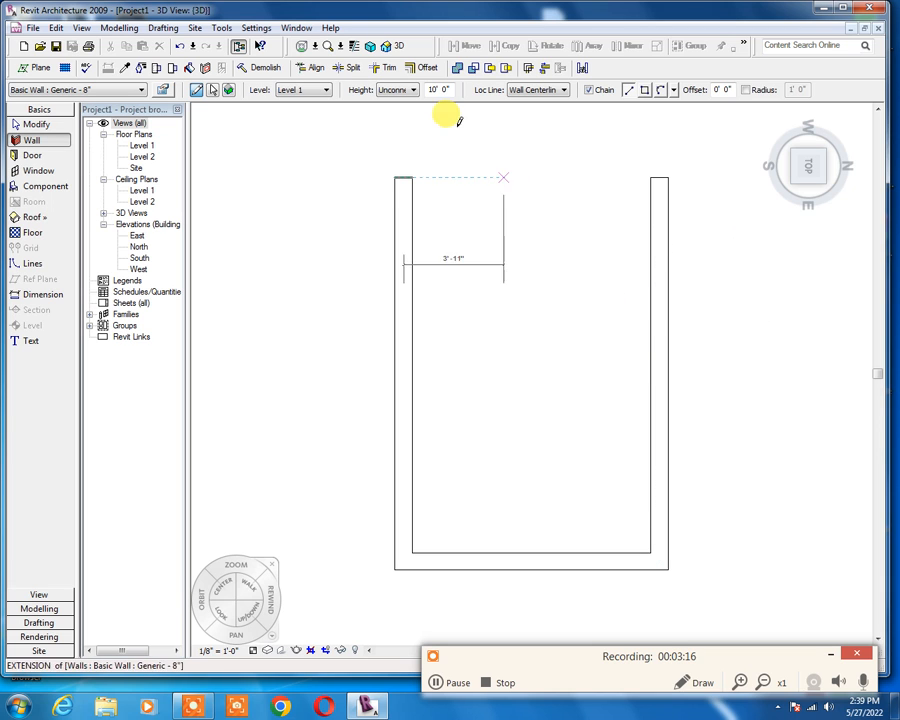
{"action": "left_click", "coordinate": [657, 368]}
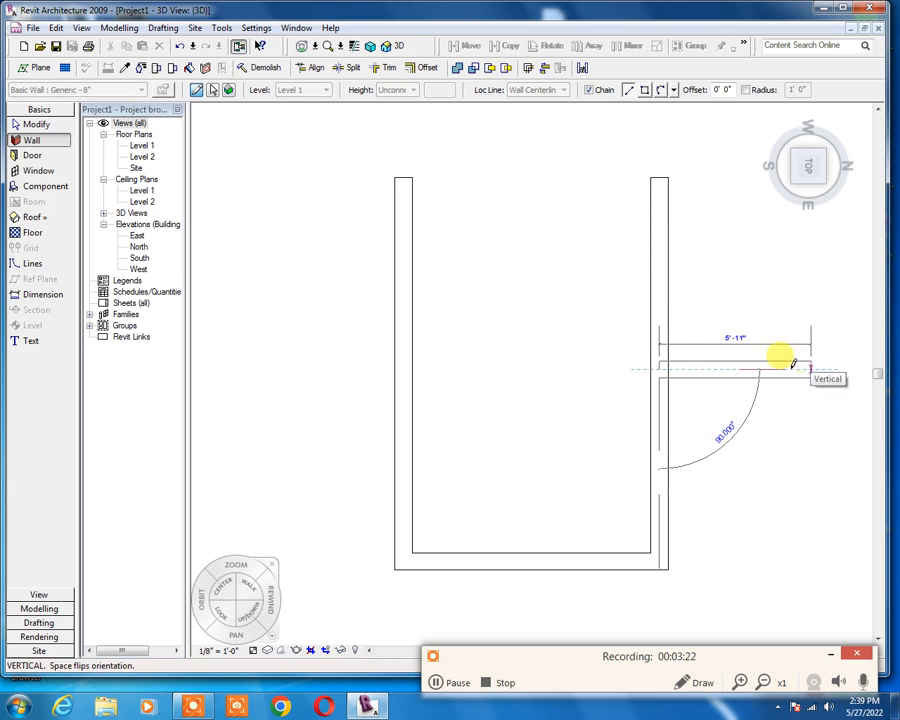
{"action": "left_click", "coordinate": [36, 124]}
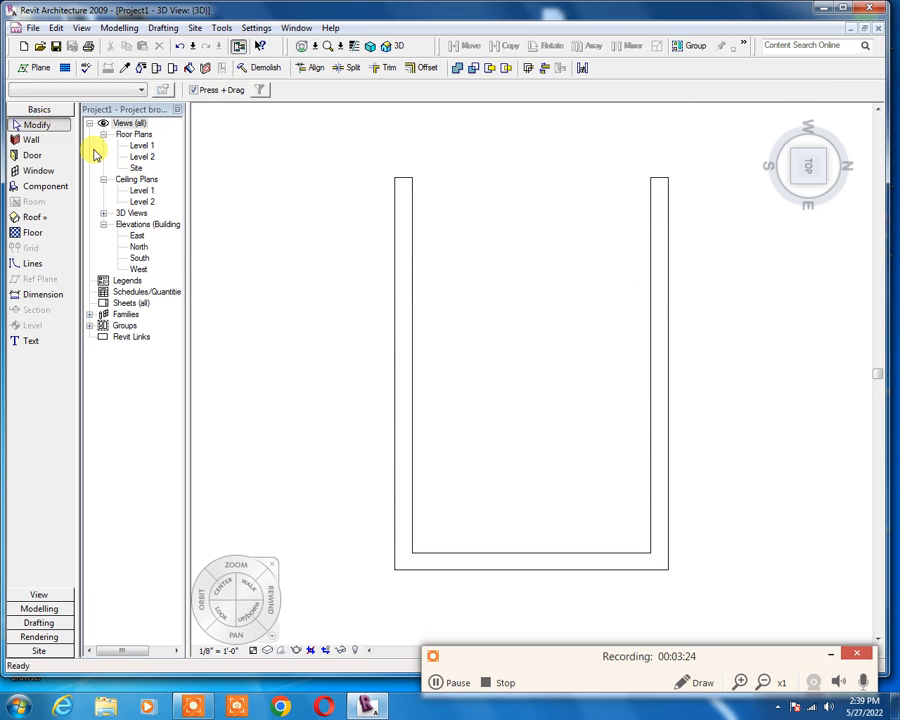
{"action": "left_click", "coordinate": [655, 293]}
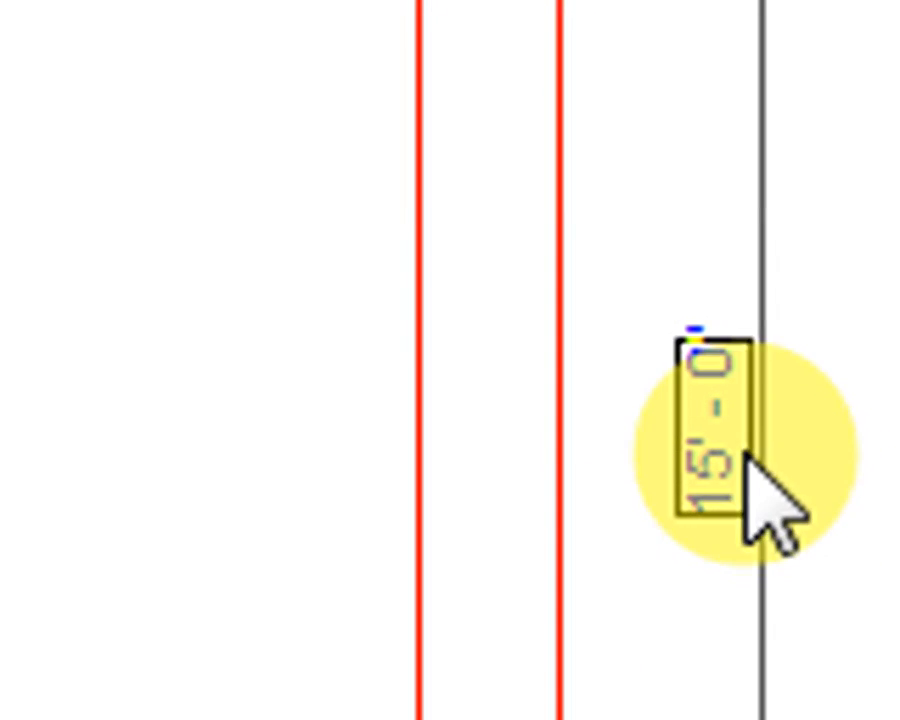
{"action": "left_click", "coordinate": [745, 460]}
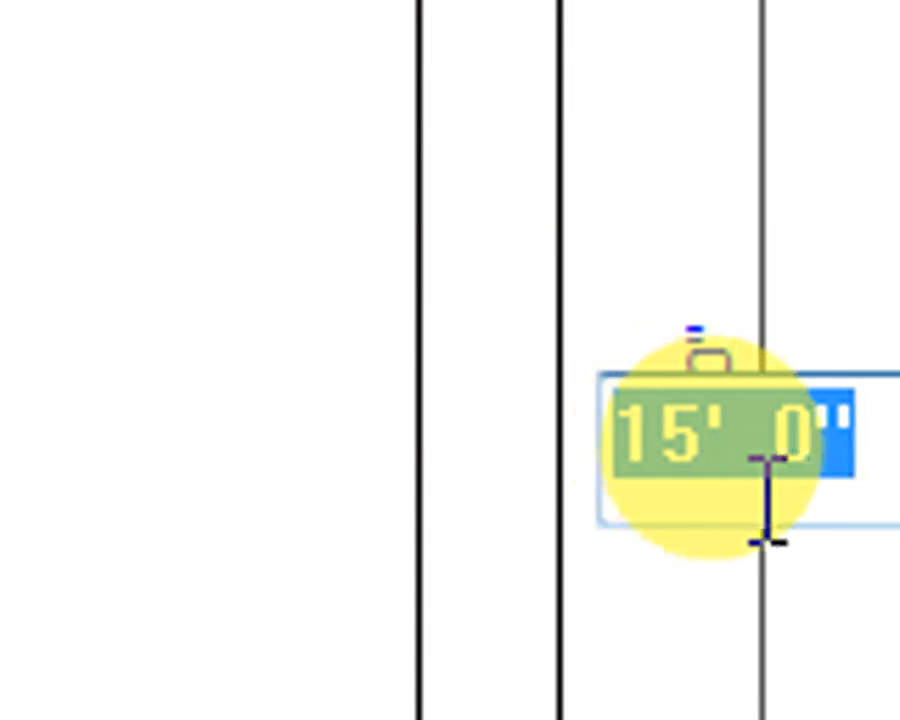
{"action": "type", "text": "20"}
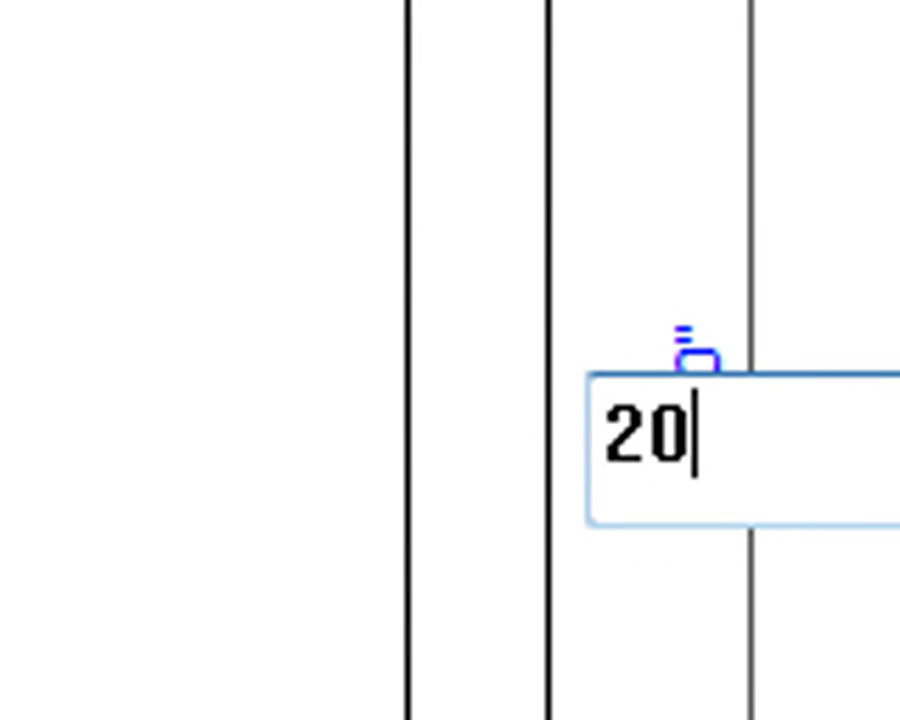
{"action": "type", "text": "'"}
{"action": "key", "text": "Return"}
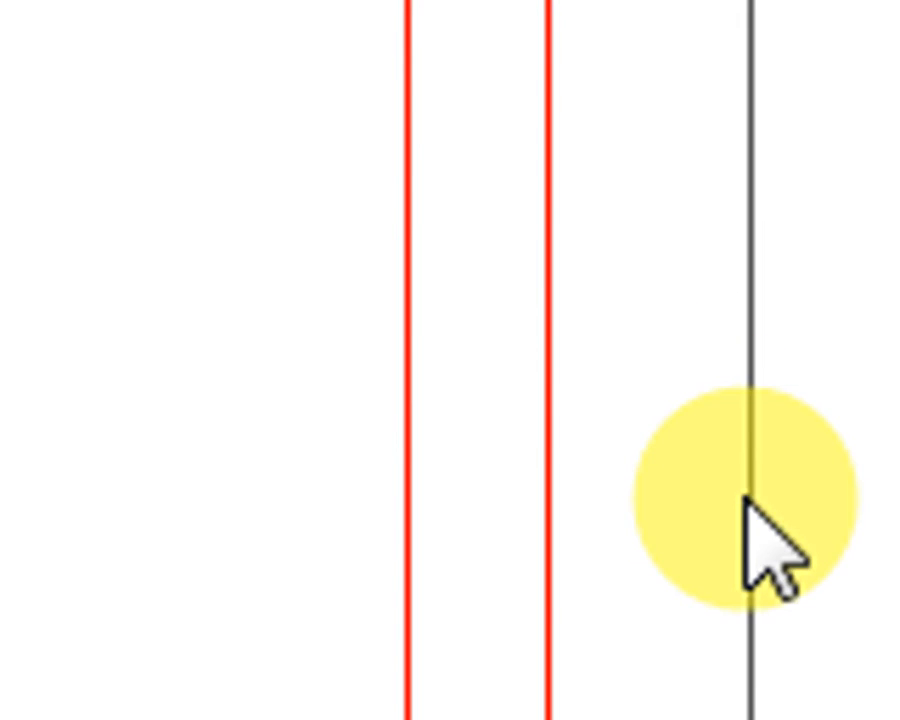
Start the Wall tool again.
{"action": "scroll", "coordinate": [730, 150], "scroll_direction": "down", "scroll_amount": 1}
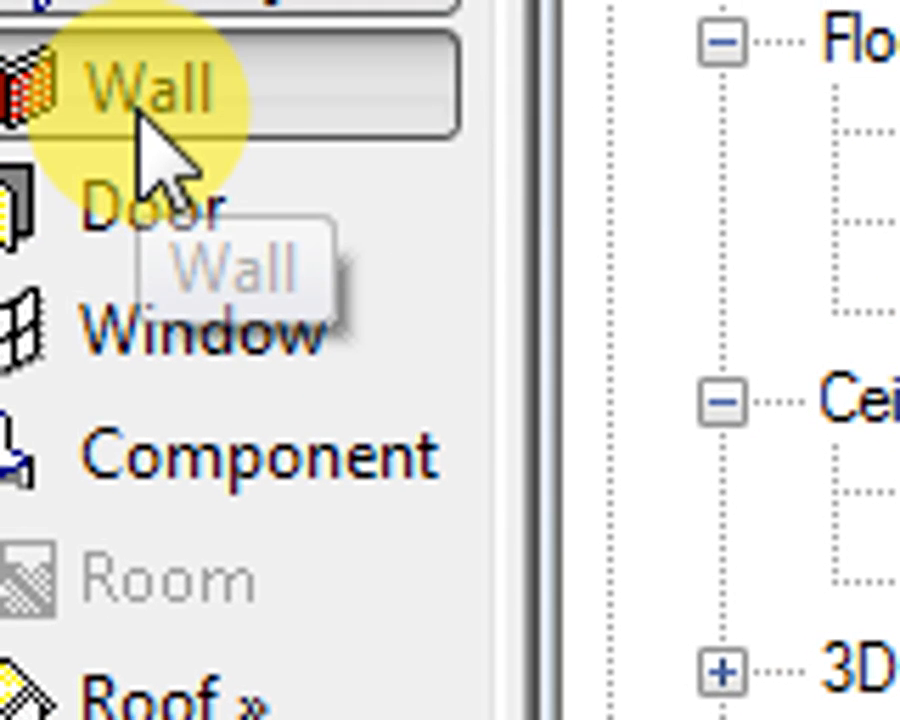
{"action": "left_click", "coordinate": [140, 115]}
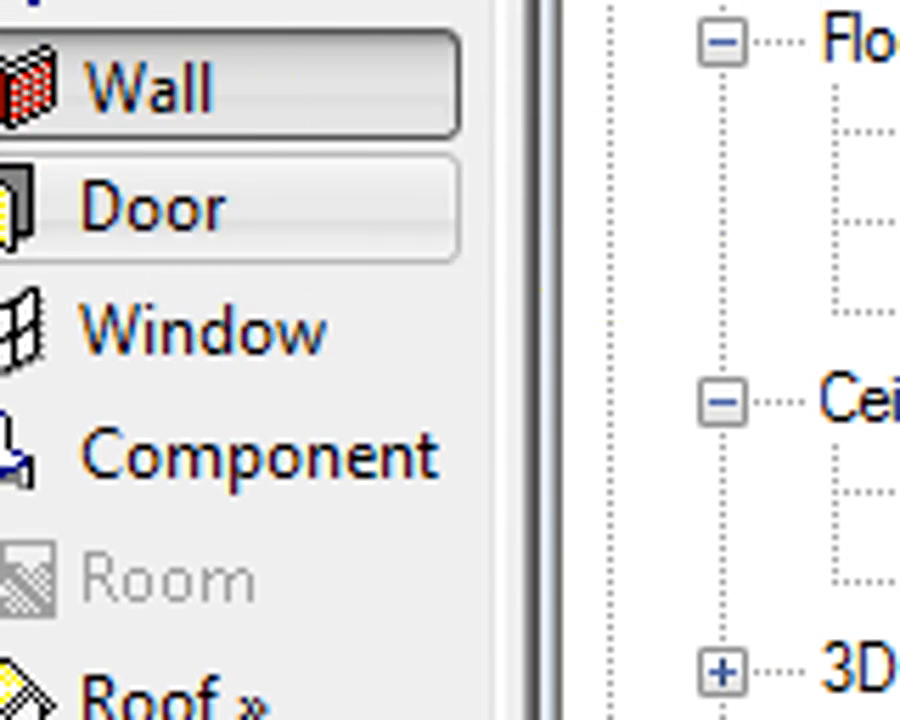